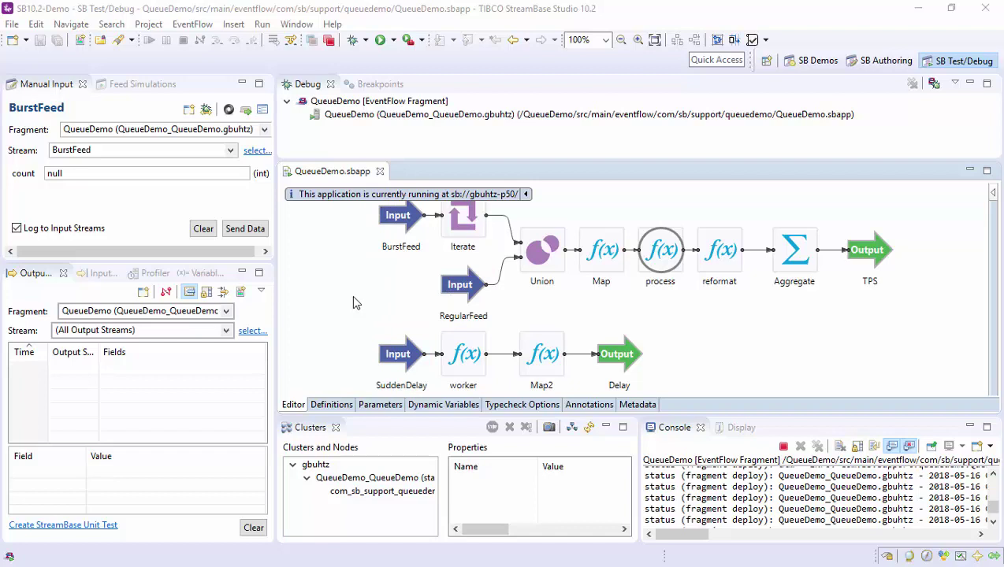
Select the process operator and the SuddenDelay input in the running QueueDemo EventFlow diagram.
left_click(664, 271)
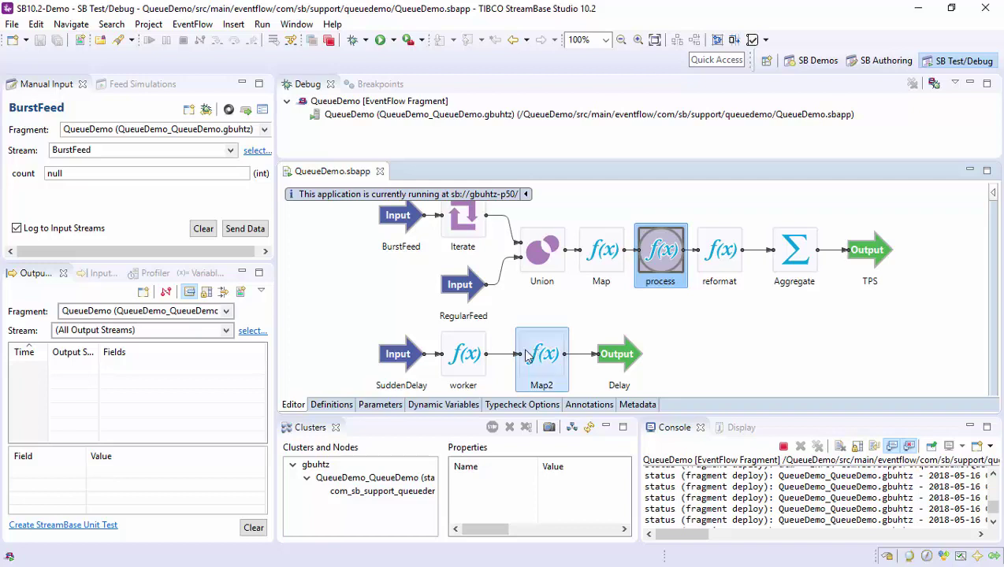
left_click(400, 356)
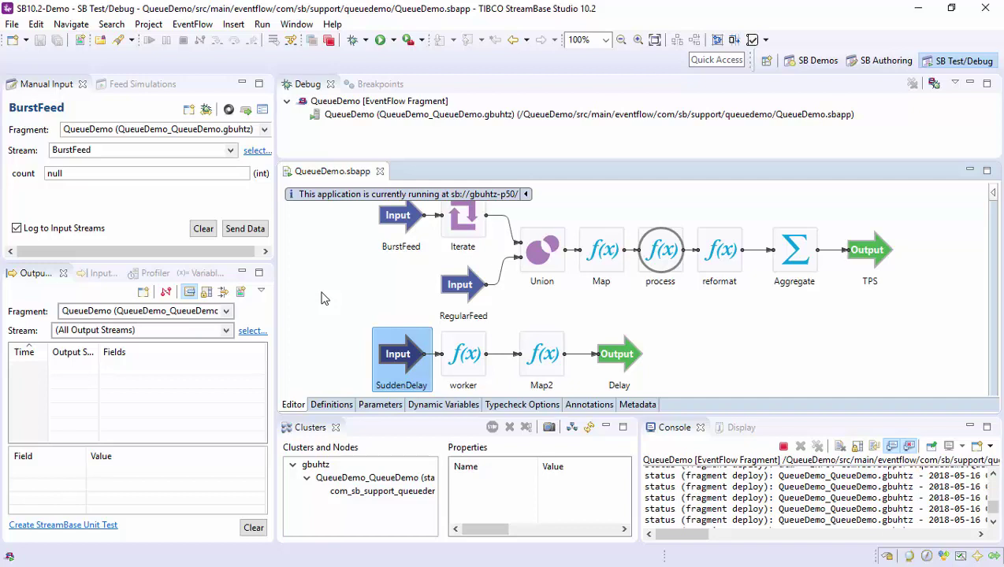
Run 'sbc status --verbose', then profile the server with sbprofile -p10000 into sbprofile.log.
key("alt+Tab")
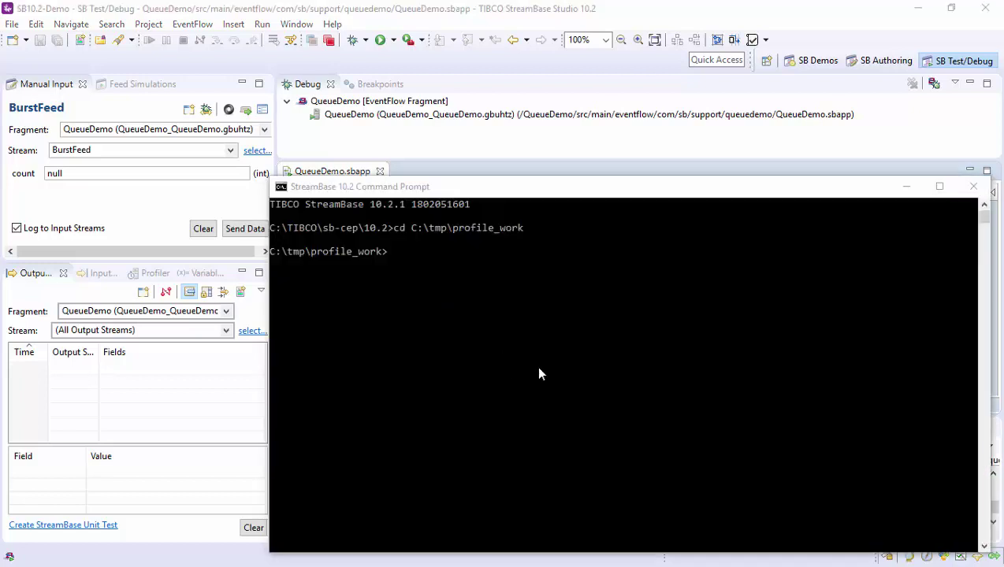
type("sbc status --verbose")
key("Return")
type("sbprofile -p10000 --description --roll-size 1 --compressed-outfile sbprofile.log")
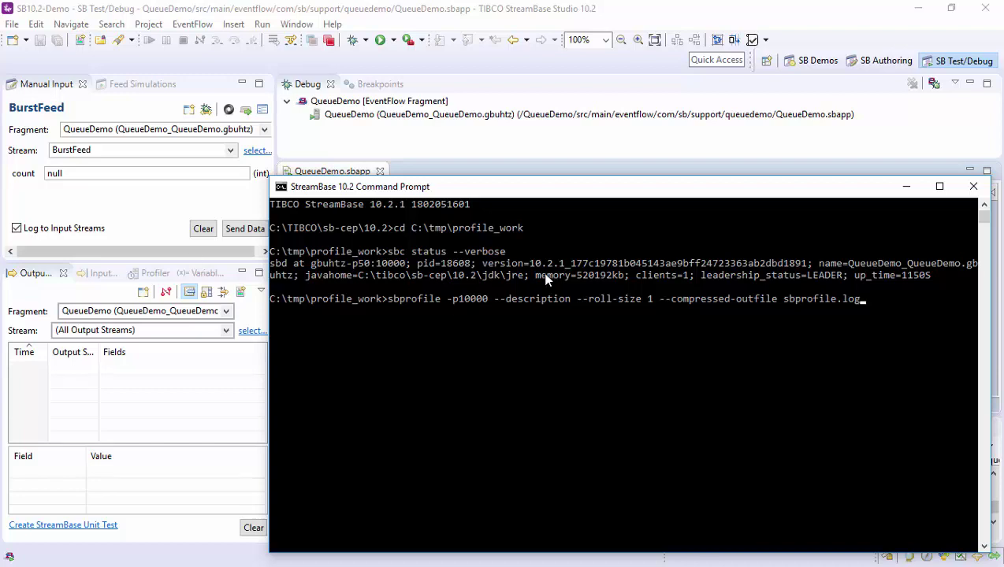
key("Return")
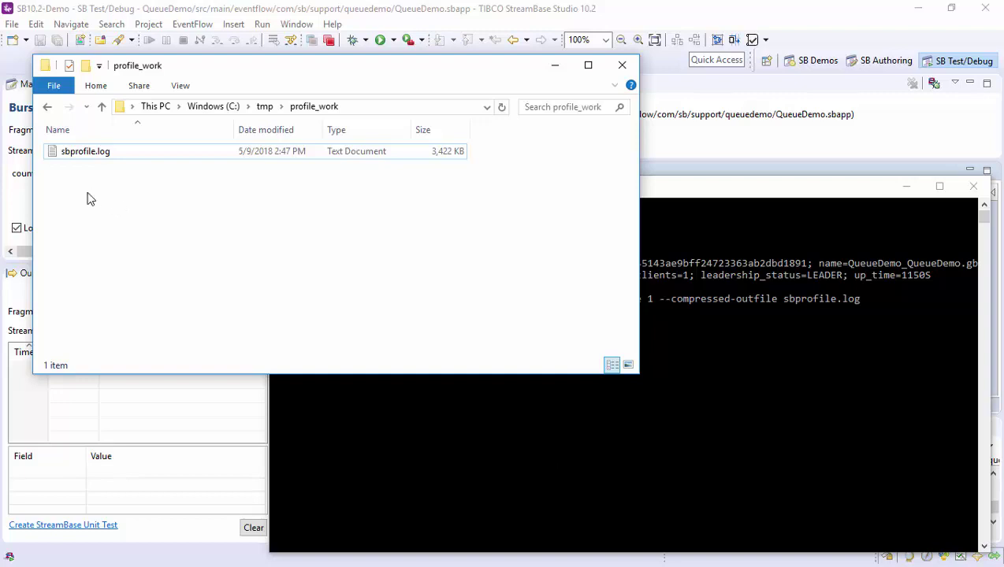
Open sbprofile.log in WordPad and highlight the driver.Map3 description and RC_1 operator lines.
double_click(85, 151)
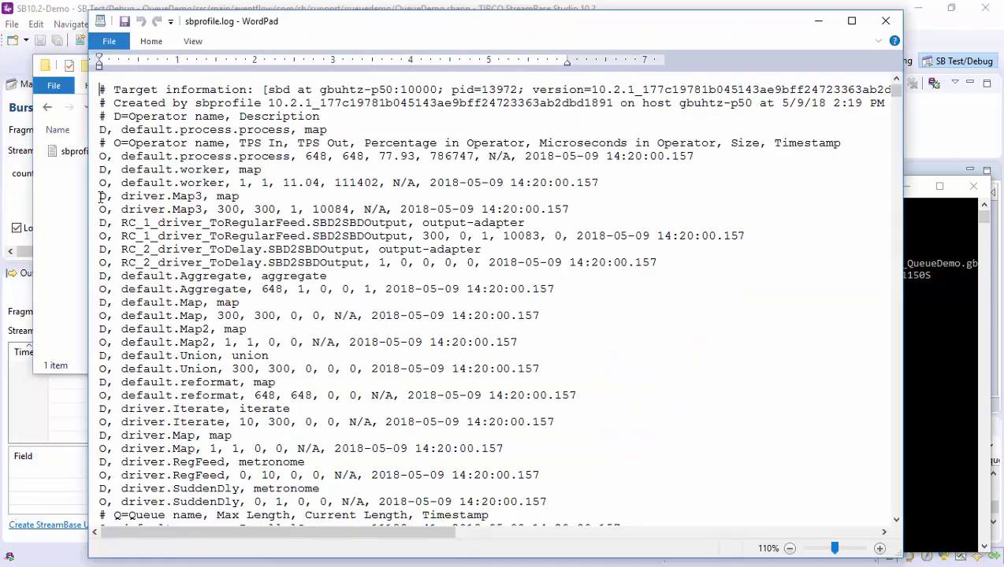
left_click_drag(99, 196, 233, 205)
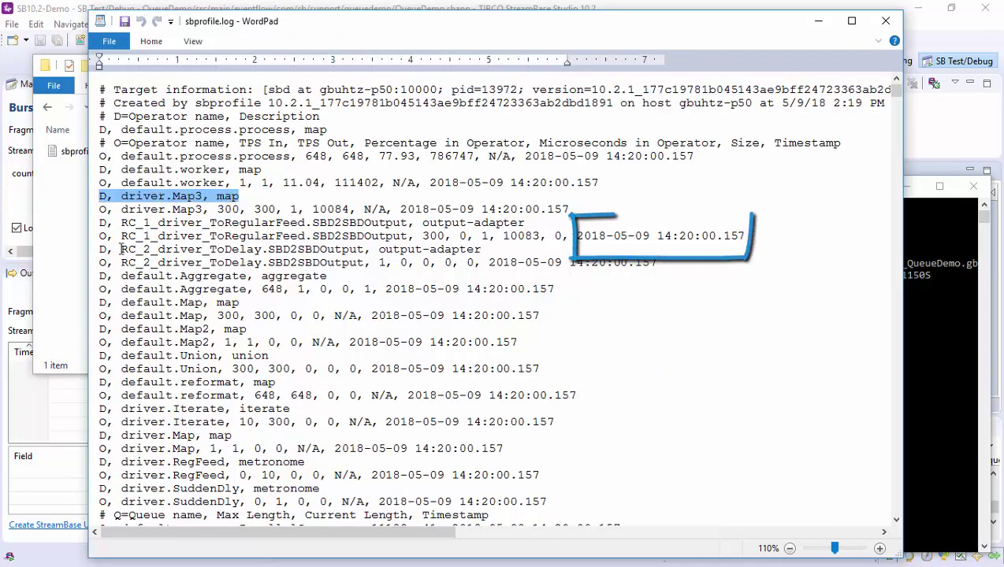
mouse_move(101, 236)
left_mouse_down()
mouse_move(371, 249)
mouse_move(421, 237)
mouse_move(745, 236)
left_mouse_up()
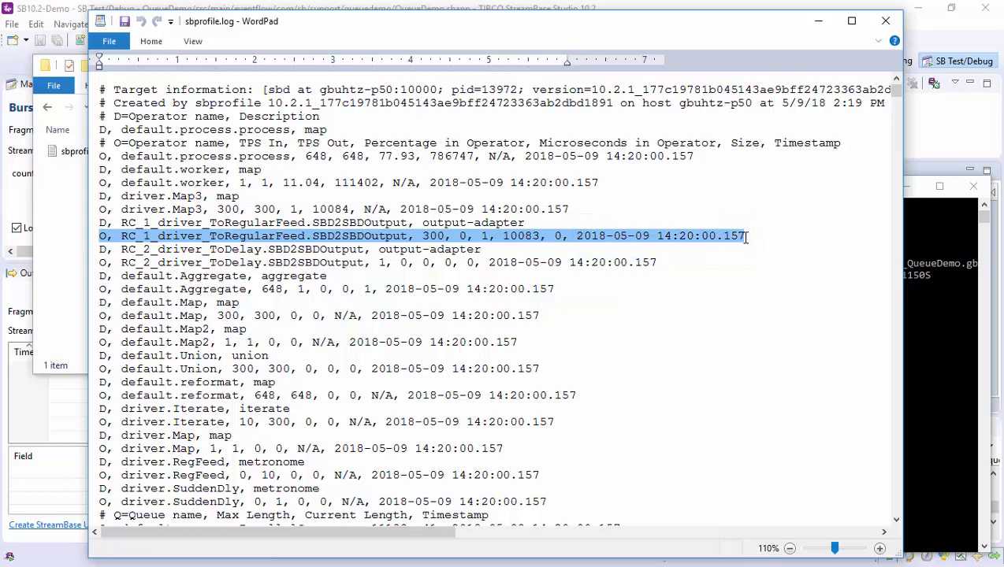
left_click(670, 264)
Scroll down to inspect a snapshot's process queue line, then return to the log's top.
scroll(621, 318, "down", 9)
scroll(621, 318, "down", 12)
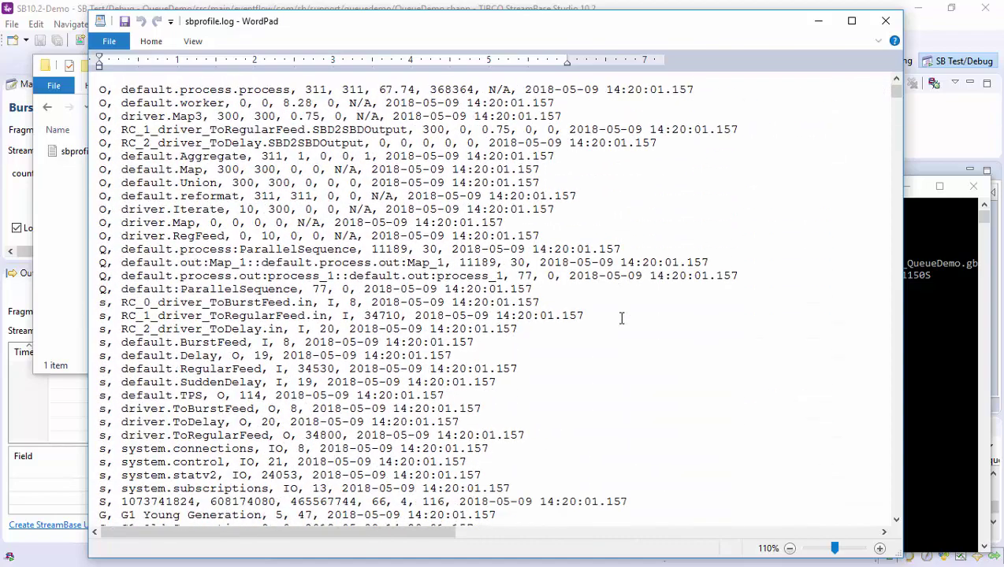
left_click(746, 276)
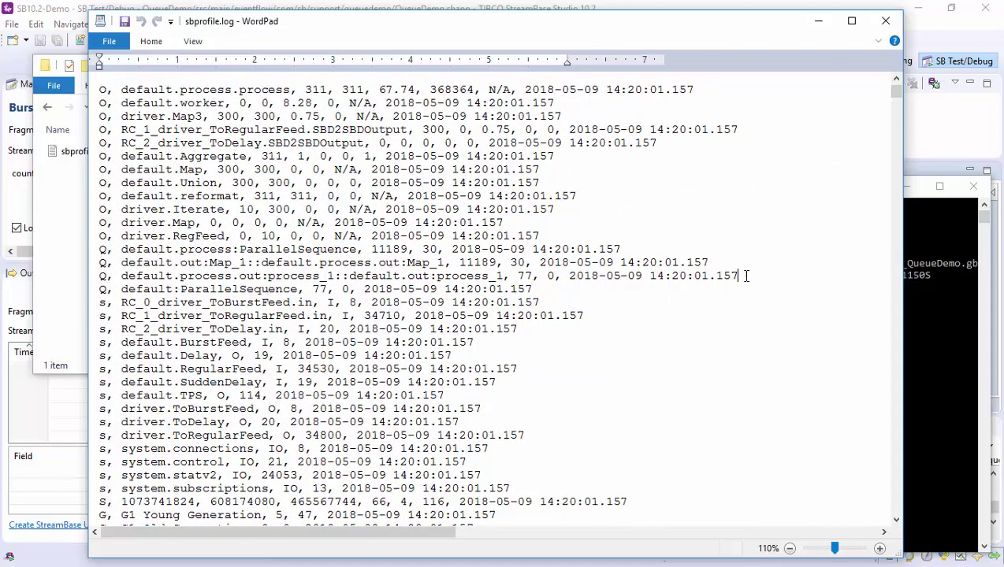
double_click(675, 276)
scroll(676, 272, "down", 7)
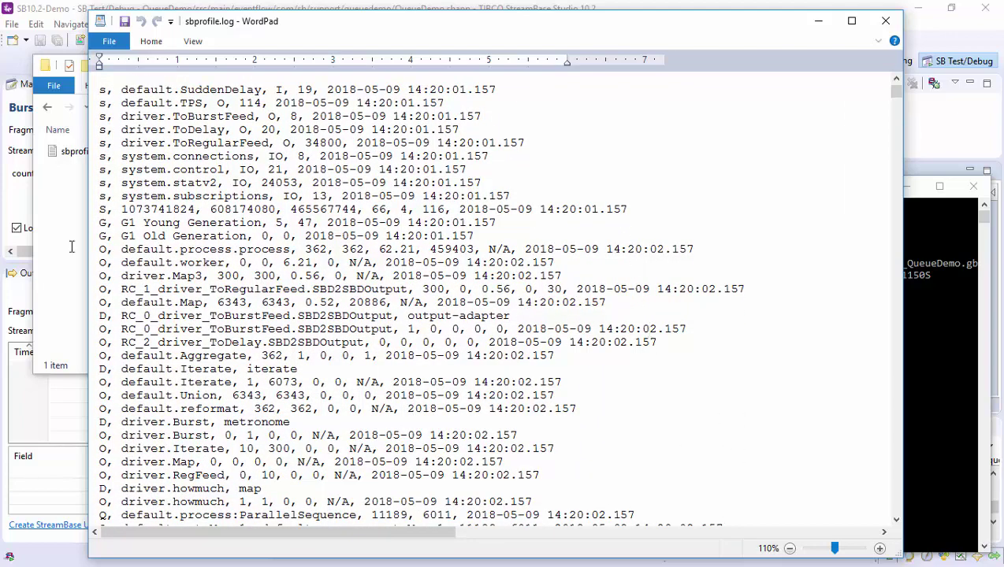
key("ctrl+Home")
left_click(911, 311)
Run FindStr /R "^#" sbprofile.log and select the printed record header lines for copying.
type("FindStr /R \"^#\" sbprofile.log")
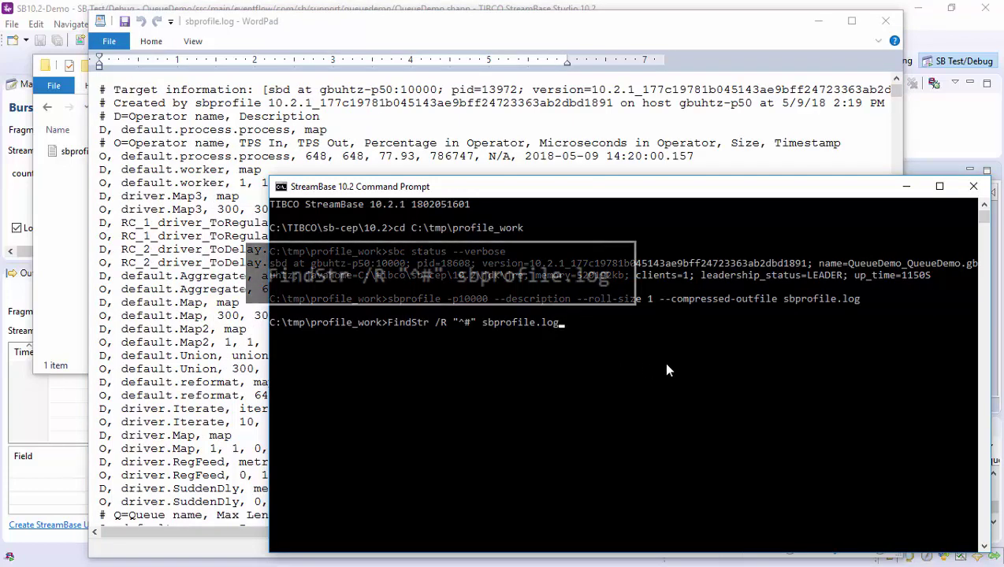
key("Return")
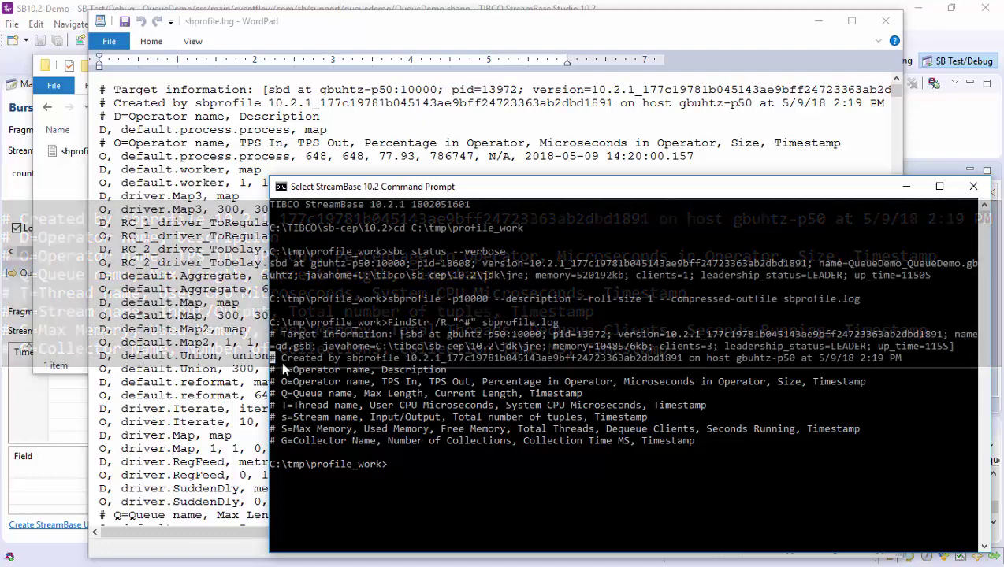
left_click_drag(271, 355, 697, 447)
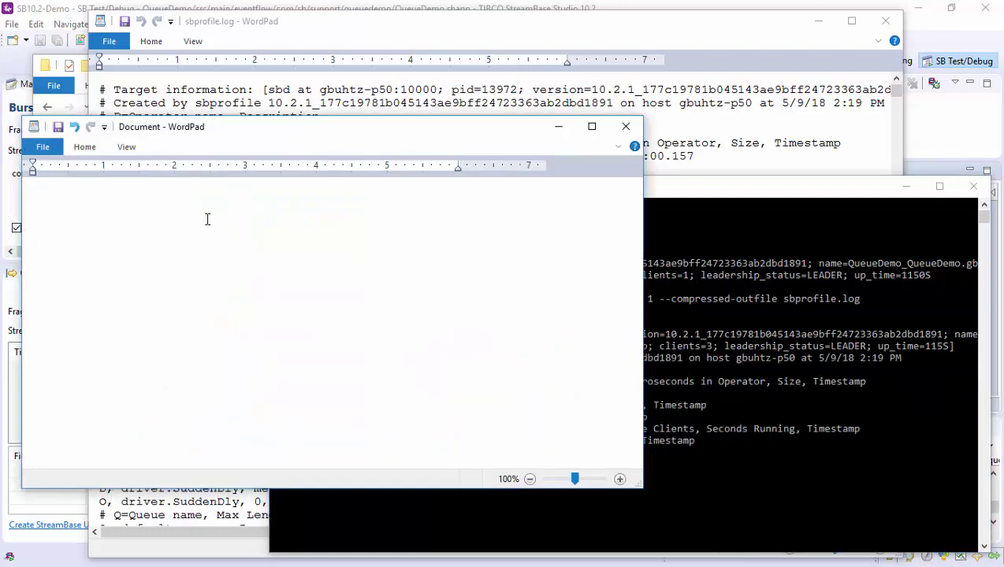
Paste the copied D, O, Q, T, s, S and G header lines into the blank WordPad document.
right_click(206, 220)
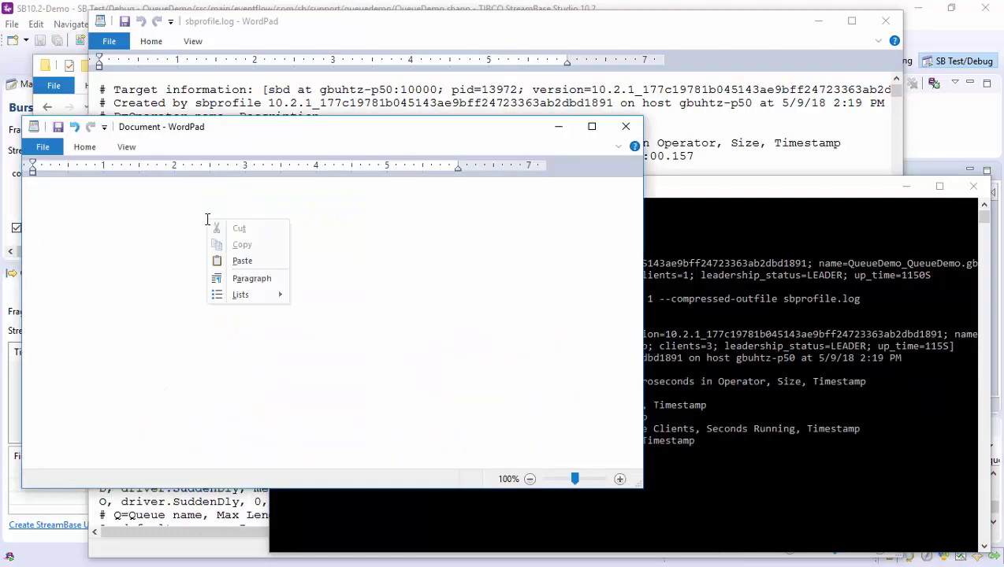
left_click(239, 263)
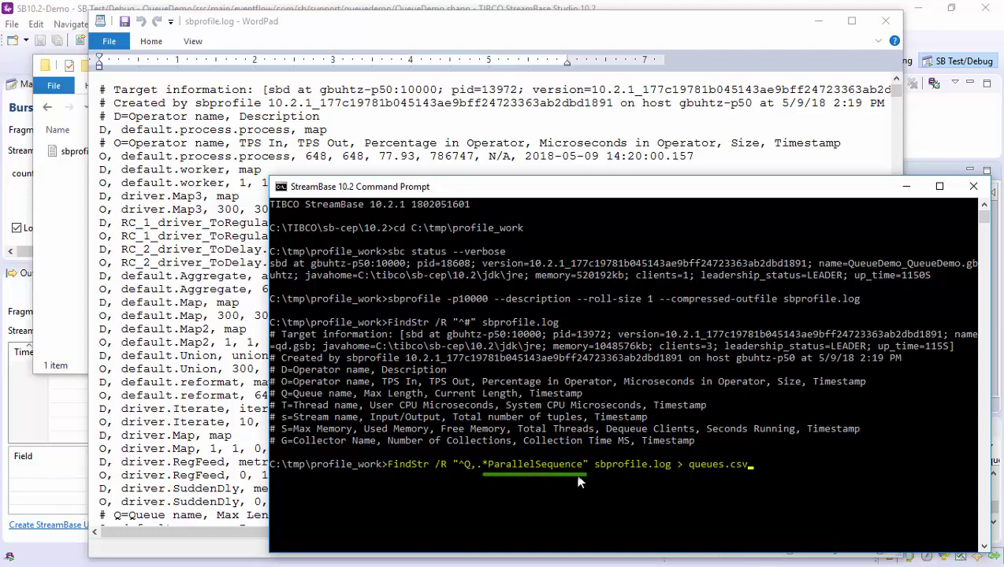
Run FindStr /R "^Q,.*ParallelSequence" sbprofile.log > queues.csv to extract the queue records.
left_click(777, 477)
key("Escape")
key("Return")
left_click(47, 227)
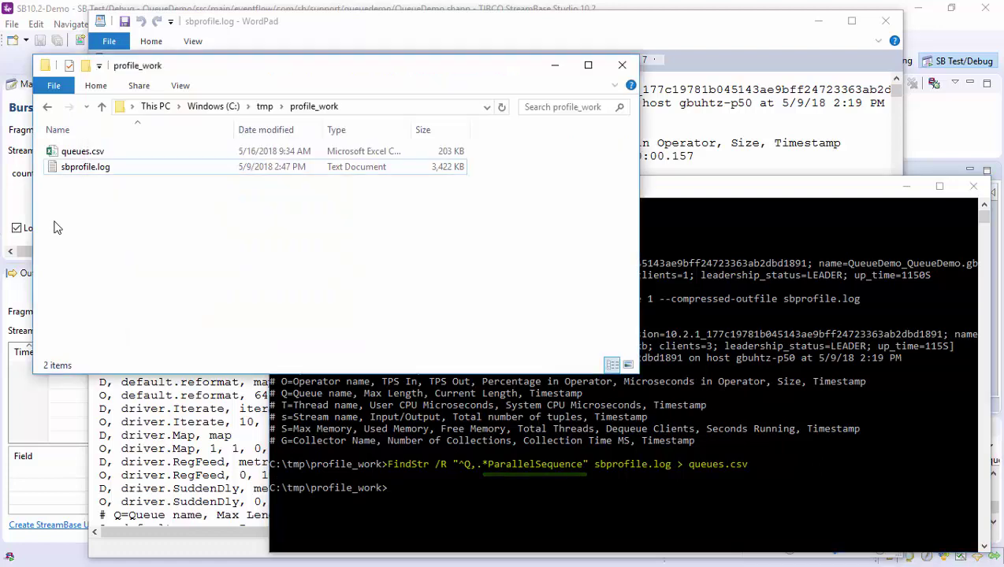
Open queues.csv in Excel and autofit column B to show full queue names.
double_click(83, 152)
double_click(152, 192)
mouse_move(138, 271)
left_mouse_down()
mouse_move(142, 309)
mouse_move(272, 304)
mouse_move(192, 269)
left_mouse_up()
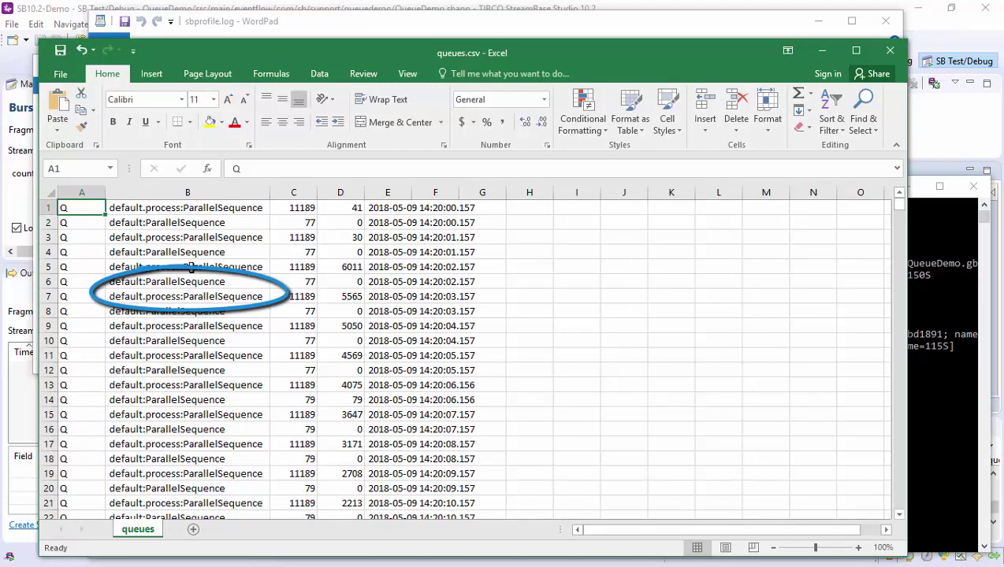
left_click_drag(899, 210, 899, 505)
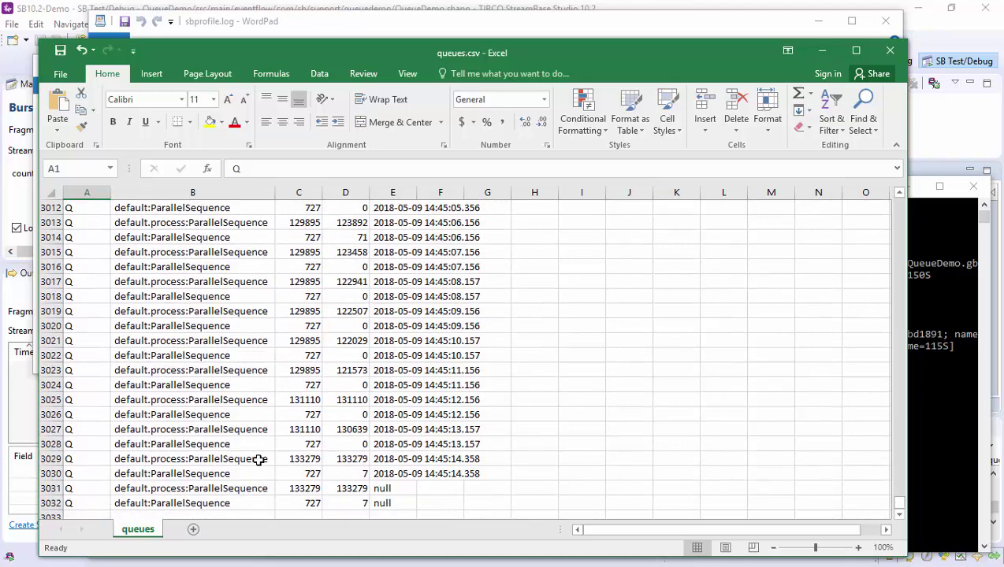
Select the column C max length values, then rows 3029–3030 at the end of the data.
left_click(305, 192)
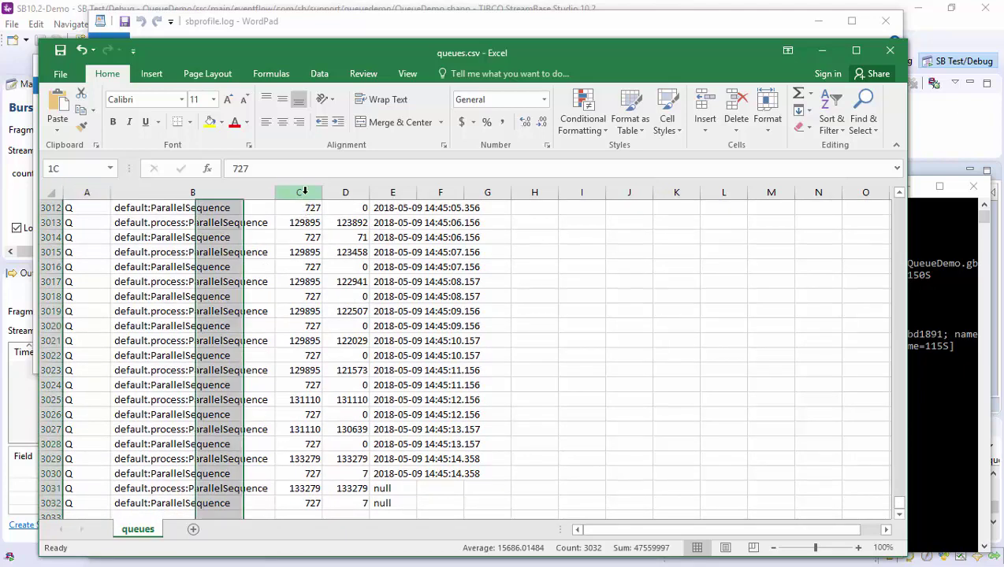
left_click(48, 444)
left_click(49, 459)
left_click_drag(49, 459, 52, 471)
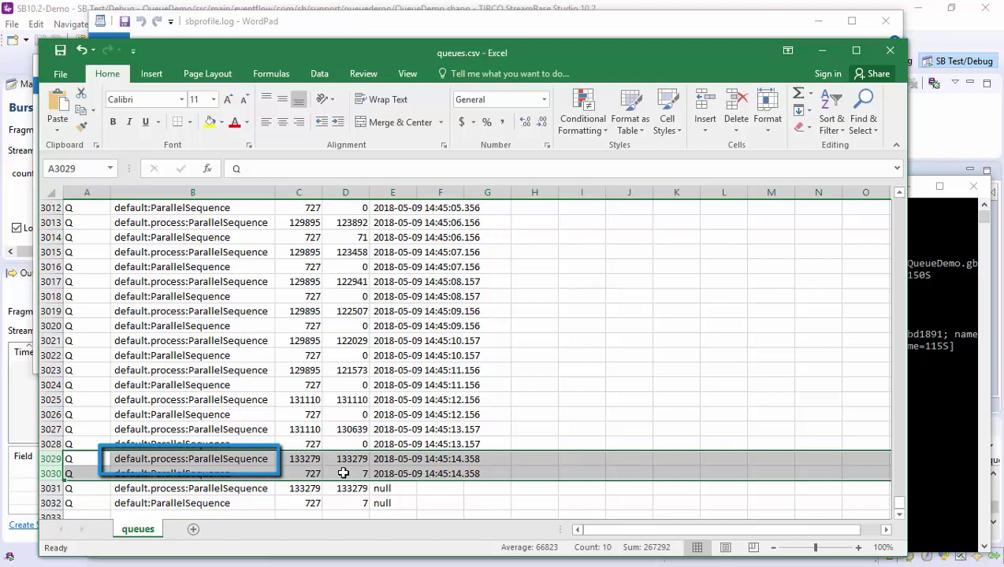
left_click(223, 458)
left_click(196, 474)
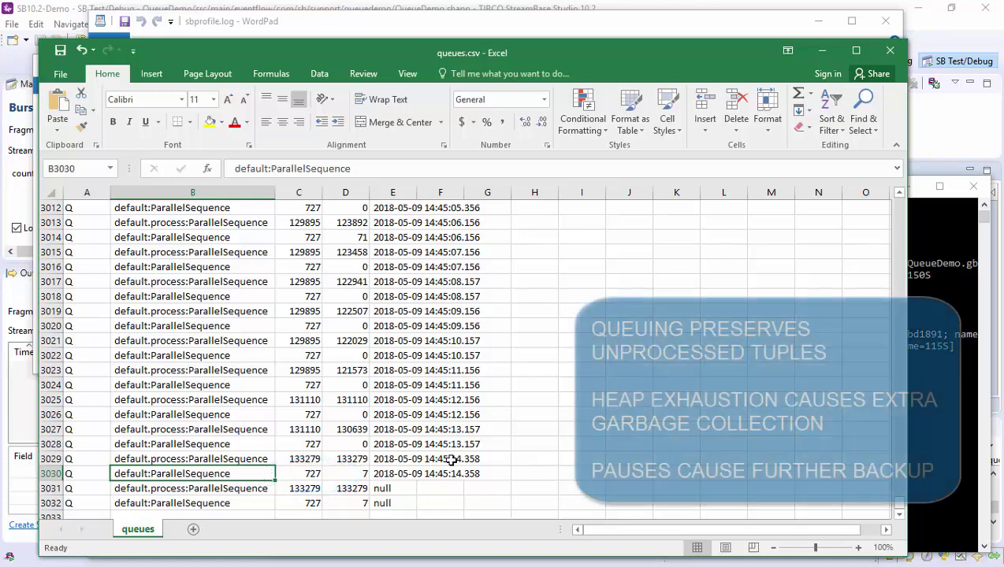
left_click(298, 473)
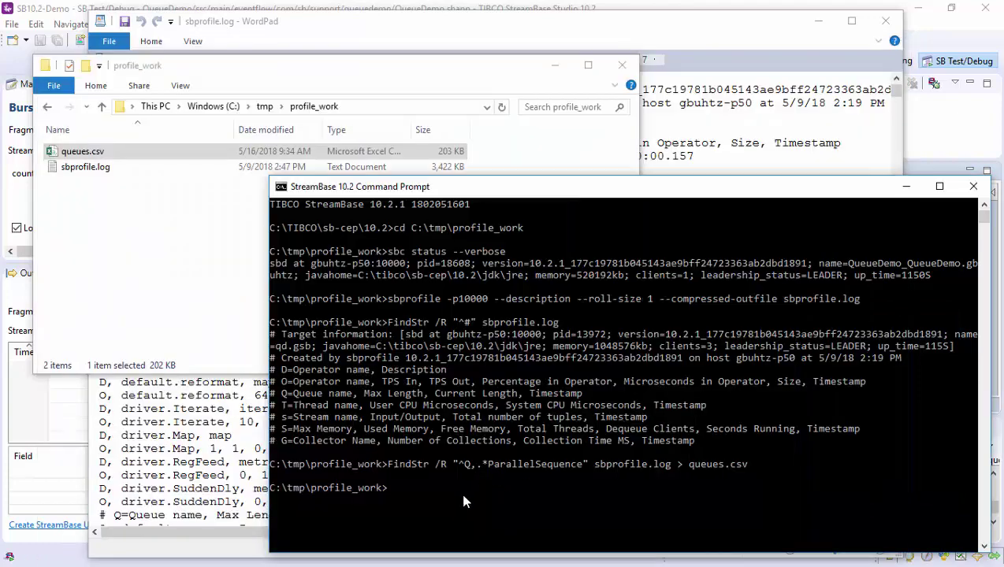
Filter queues.csv to default.process:ParallelSequence records in processQueue.csv and open it in Excel.
type("FindStr /R \"^Q,.*default.process:ParallelSequence\" queues.csv > processQueue.csv")
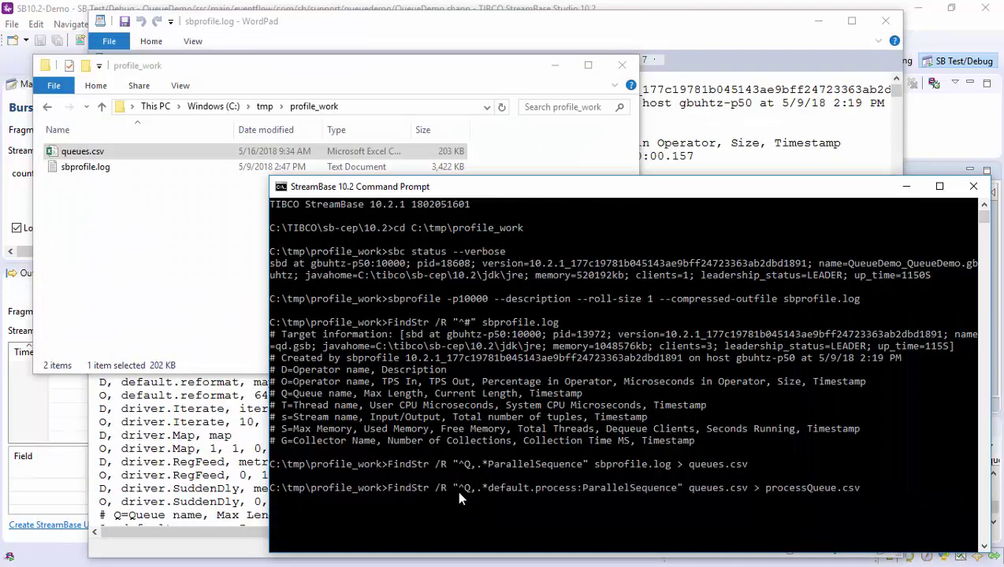
key("Return")
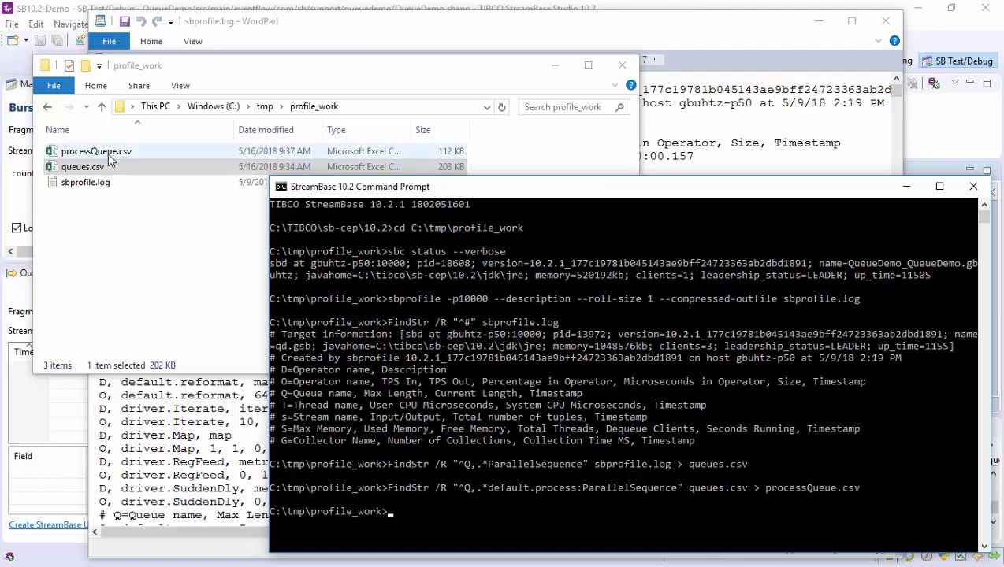
double_click(110, 154)
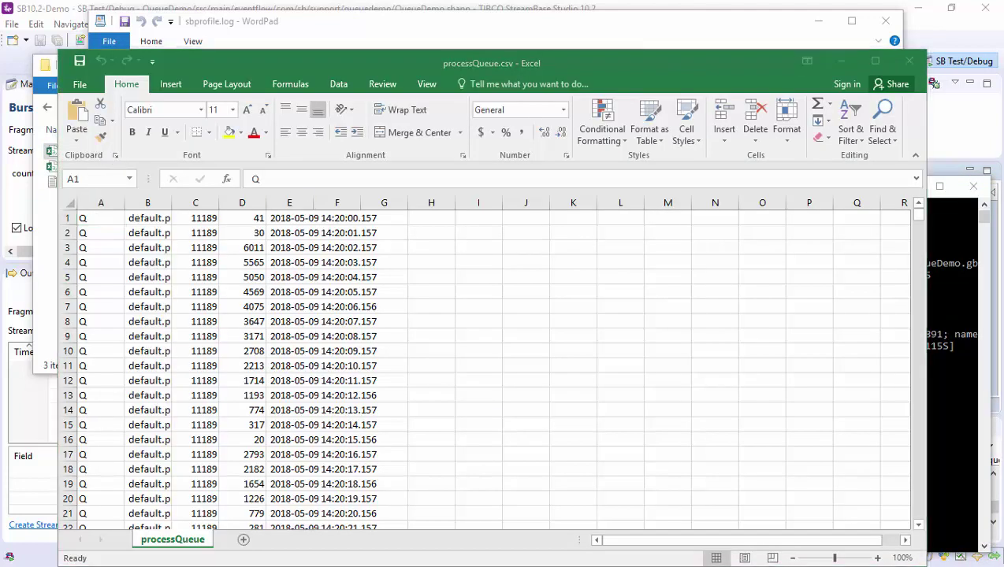
Insert a blank row above the queue data in row 1.
left_click(59, 218)
right_click(59, 218)
left_click(109, 323)
Paste Queue name, Max Length, Current Length, Timestamp from WordPad into B1 as text only.
left_click_drag(250, 235, 517, 240)
key("ctrl+c")
key("alt+Tab")
left_click(152, 218)
right_click(154, 220)
left_click(185, 281)
left_click(245, 203)
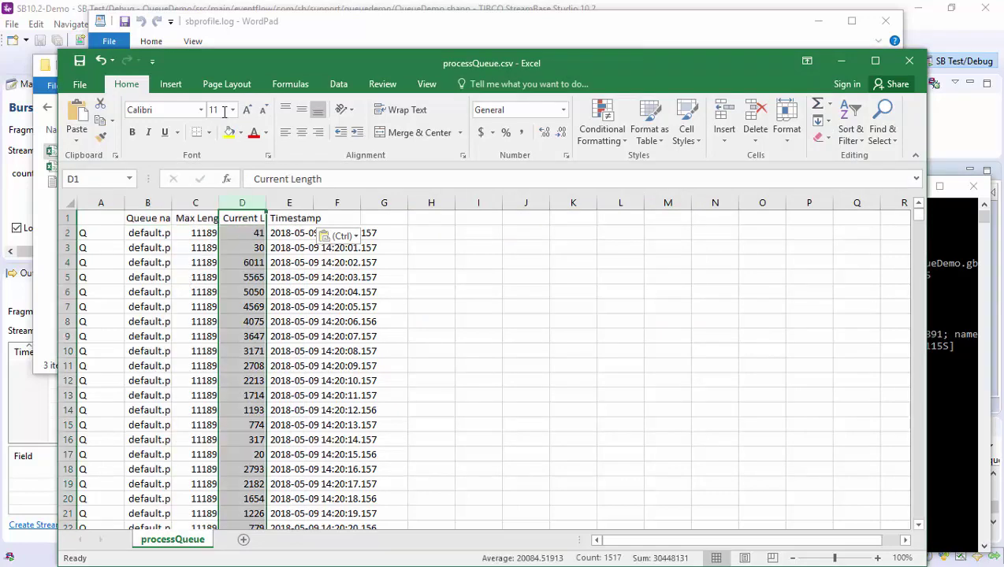
Insert a 2-D line chart of Current Length and place it beside the processQueue data.
left_click(170, 85)
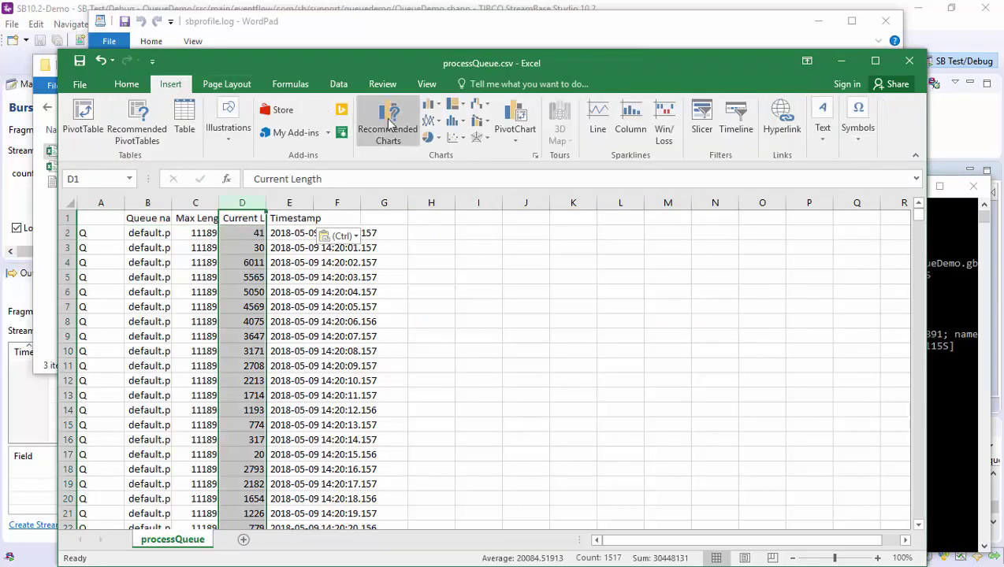
left_click(428, 122)
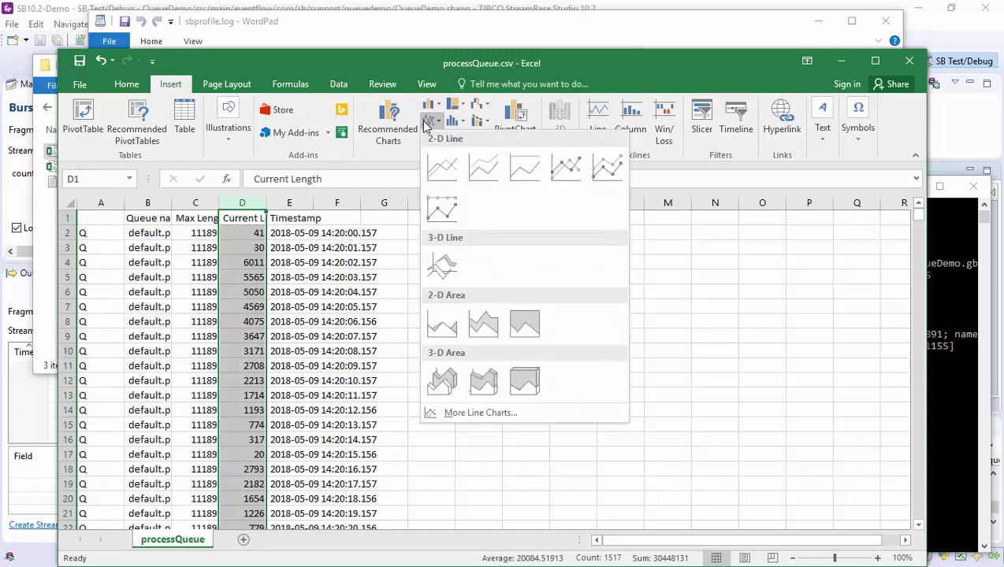
left_click(438, 168)
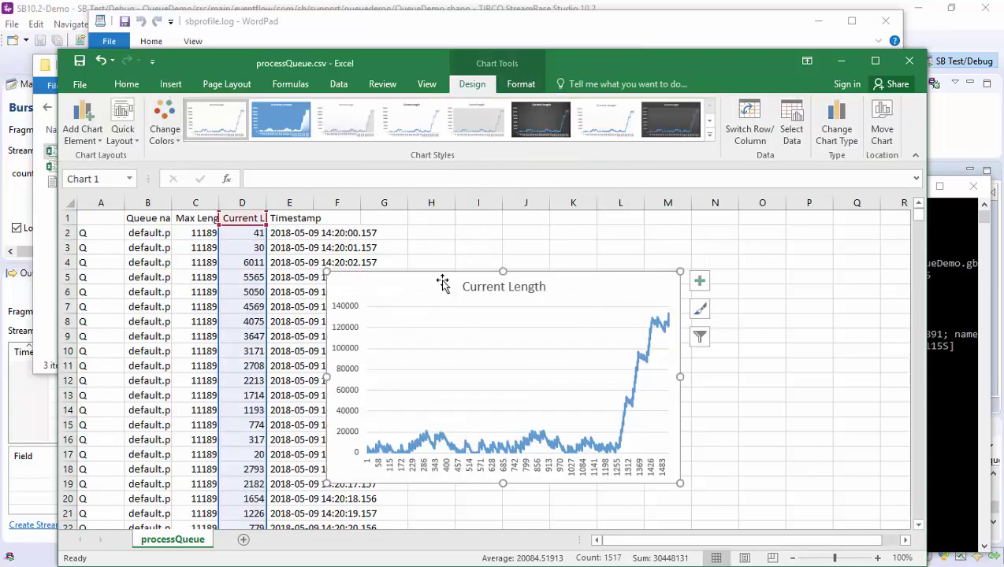
mouse_move(444, 280)
left_mouse_down()
mouse_move(528, 262)
mouse_move(541, 228)
left_mouse_up()
left_click(478, 484)
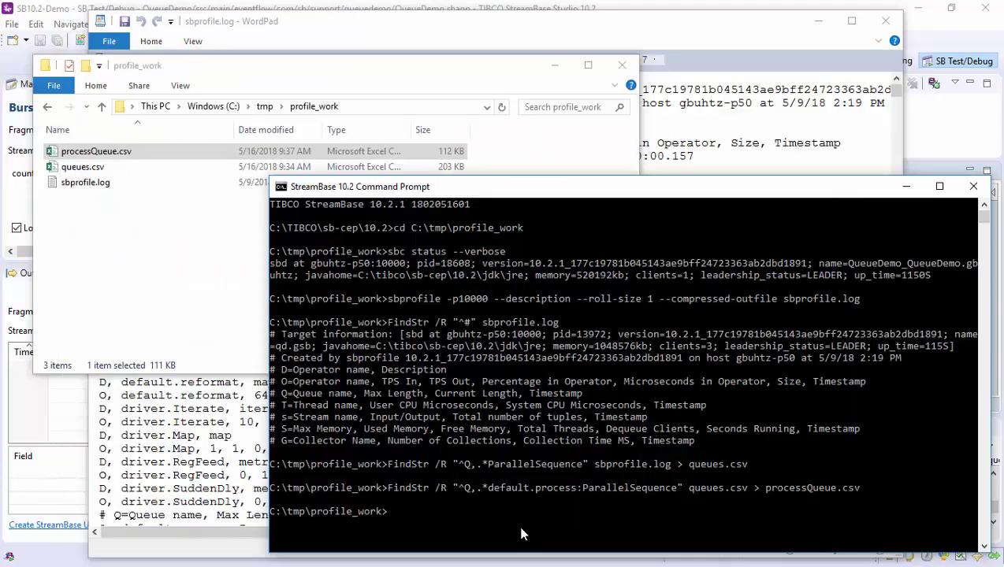
Extract the "^S," rows of sbprofile.log into system.csv, open it, and add a header row of system column names.
type("FindStr /R \"^S,\" sbprofile.log >system.csv")
key("Return")
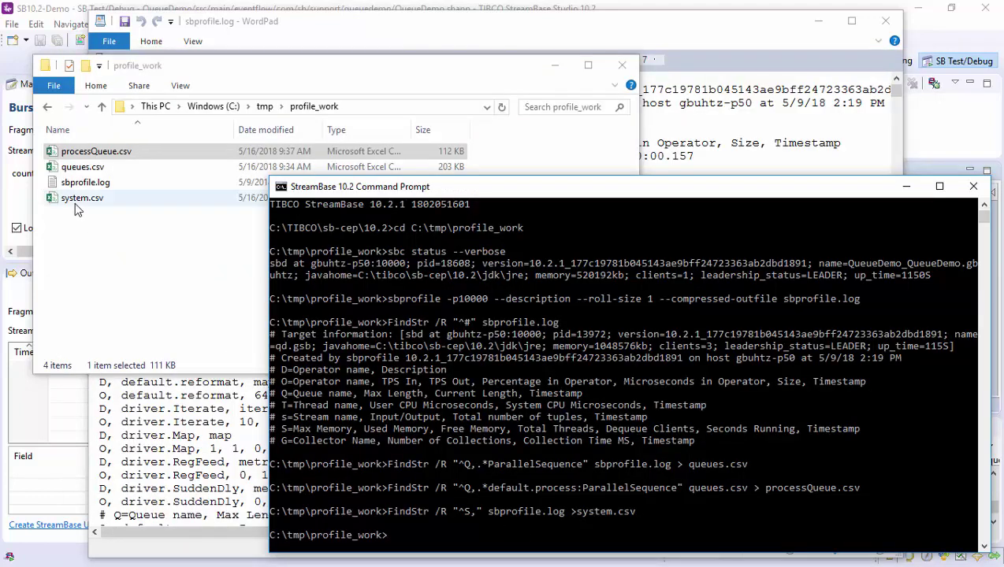
double_click(79, 199)
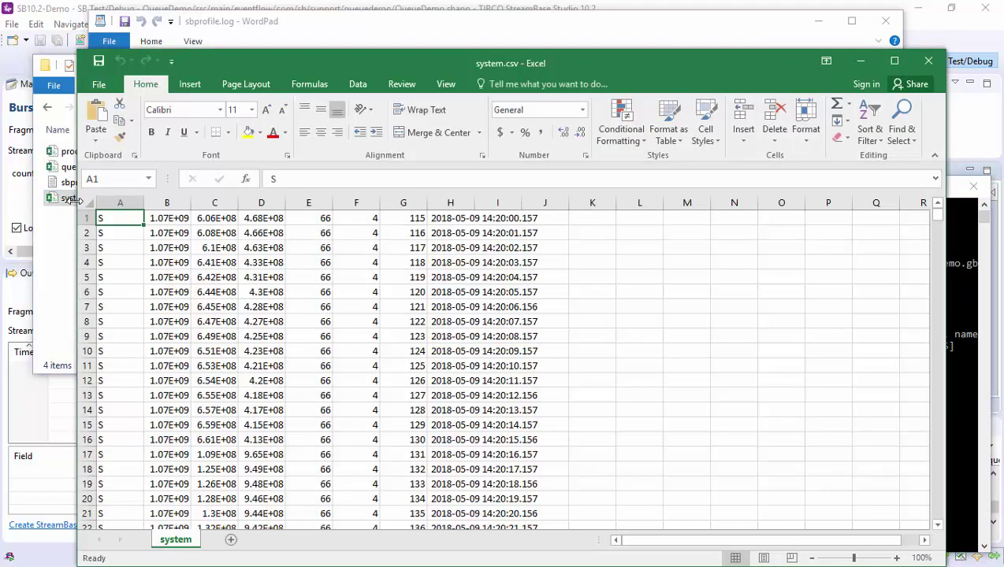
right_click(87, 217)
left_click(123, 321)
right_click(175, 220)
left_click(203, 284)
Chart Max Memory against Used Memory as a 2-D line chart placed up and to the right.
left_click_drag(214, 202, 167, 203)
left_click(190, 85)
left_click(446, 122)
left_click(459, 163)
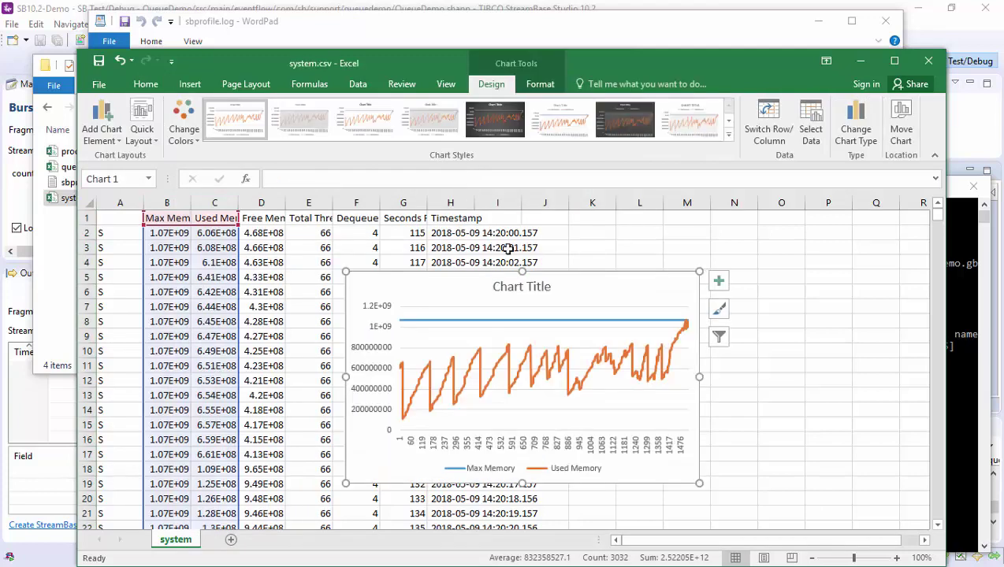
left_click_drag(581, 281, 780, 237)
left_click(592, 455)
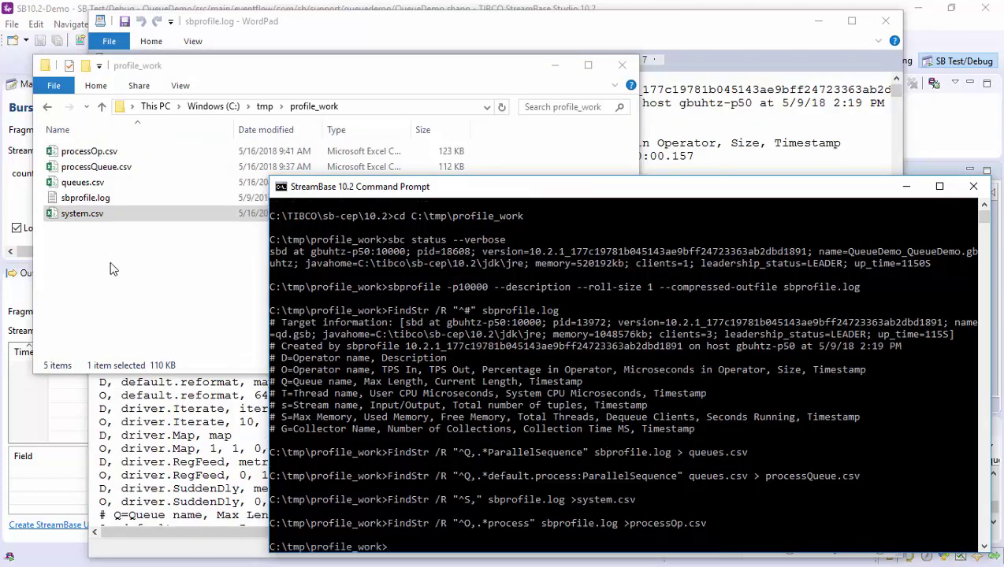
Open processOp.csv and paste the operator column names into row 1 as text only.
left_click(87, 155)
double_click(86, 155)
right_click(106, 218)
key("Escape")
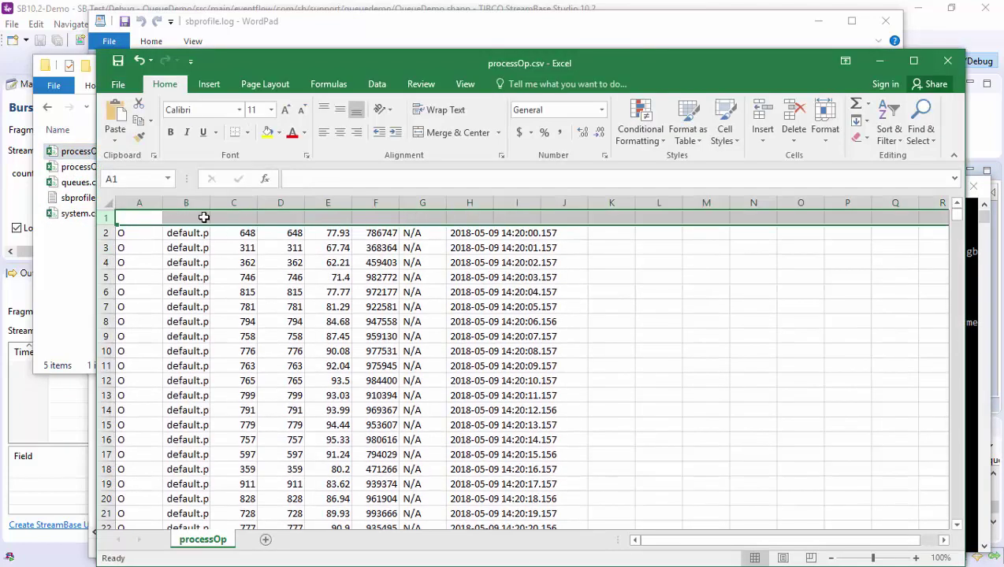
left_click(184, 220)
right_click(183, 220)
left_click(219, 282)
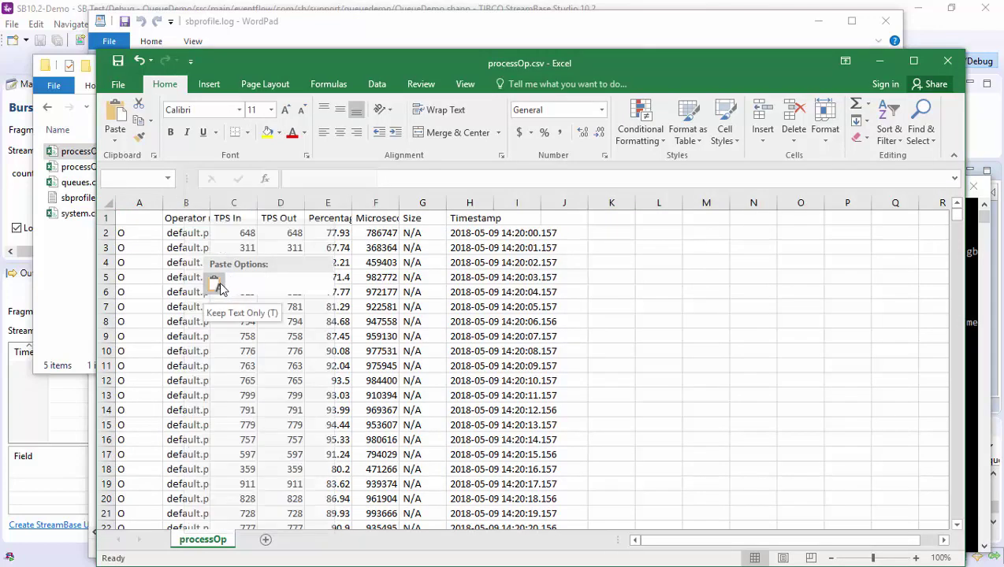
Select the Microseconds in Operator column for a line chart.
left_click(658, 278)
left_click(375, 204)
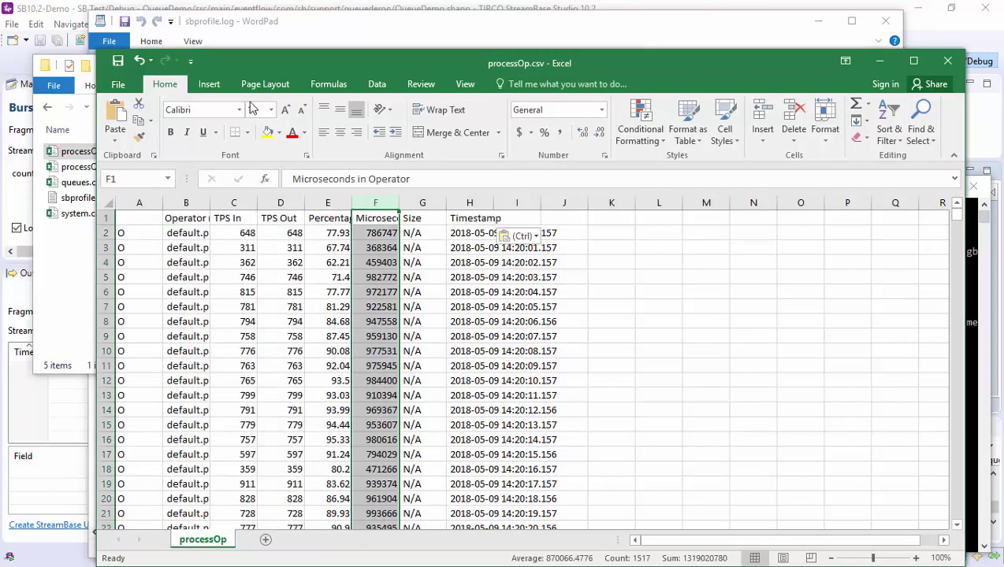
left_click(209, 83)
left_click(470, 121)
Insert the 2-D line chart of Microseconds in Operator and position it beside the data.
left_click(485, 172)
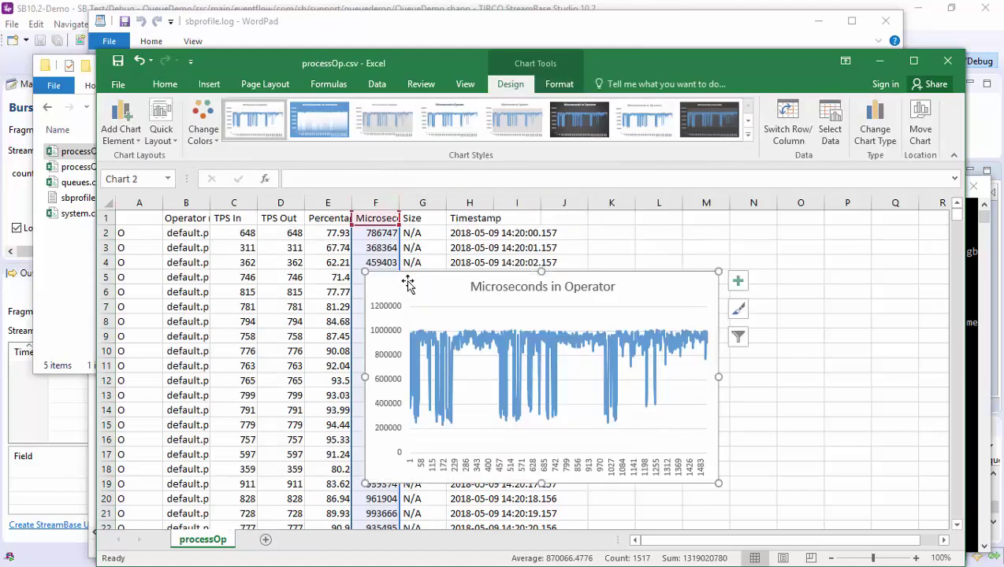
left_click_drag(403, 275, 612, 237)
left_click(613, 455)
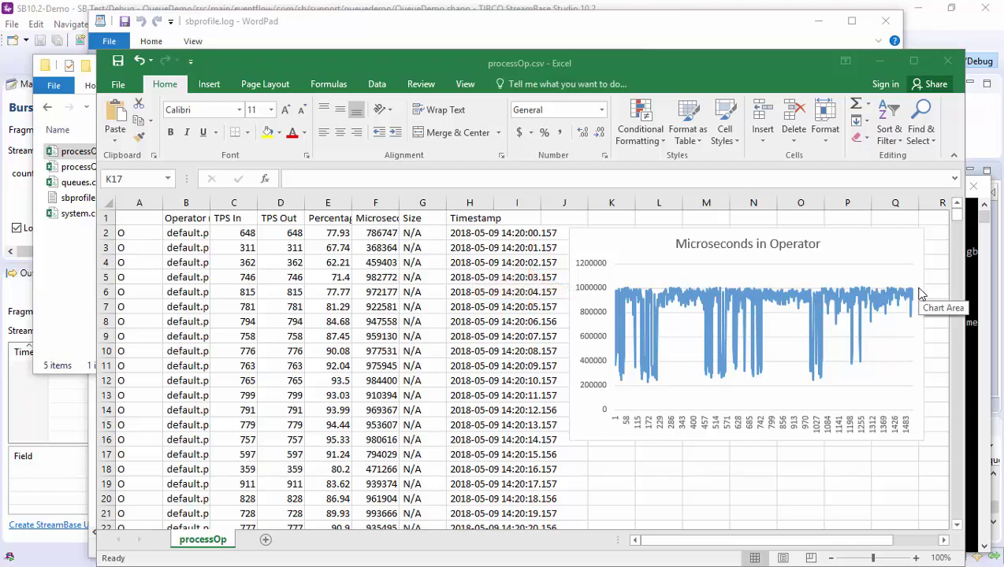
Chart the TPS In column as a 2-D line beside the Microseconds in Operator chart.
left_click(234, 203)
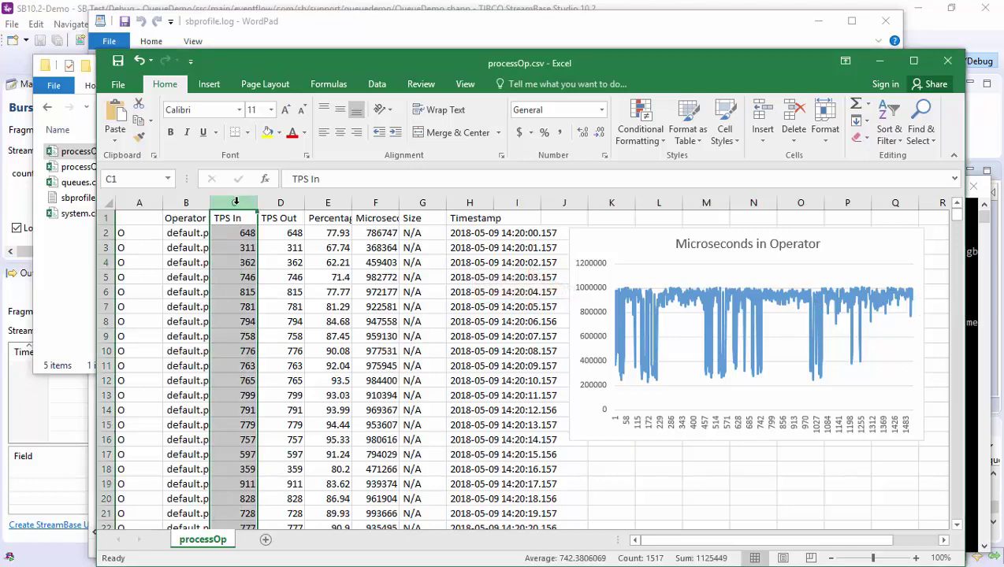
left_click(209, 85)
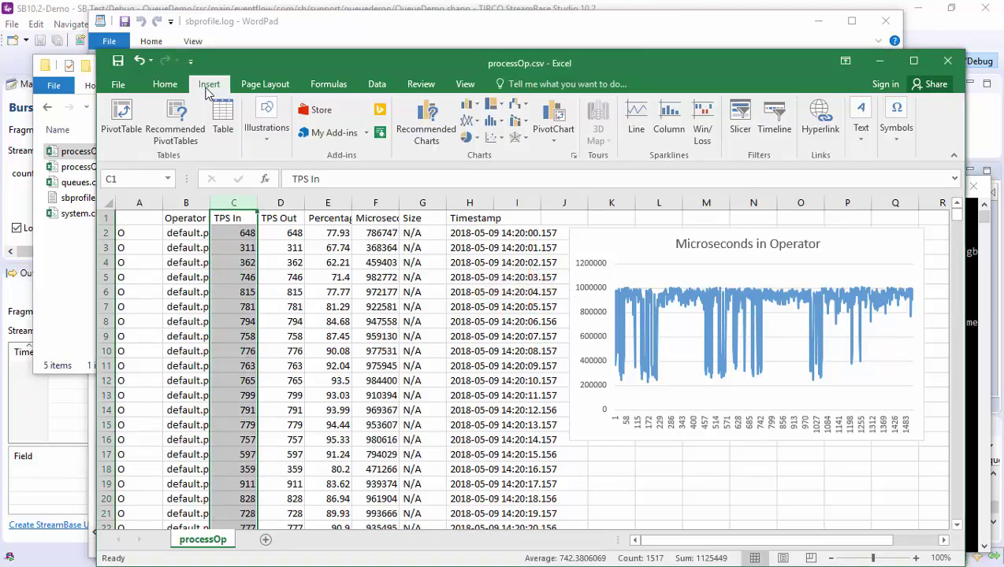
left_click(470, 122)
left_click(479, 162)
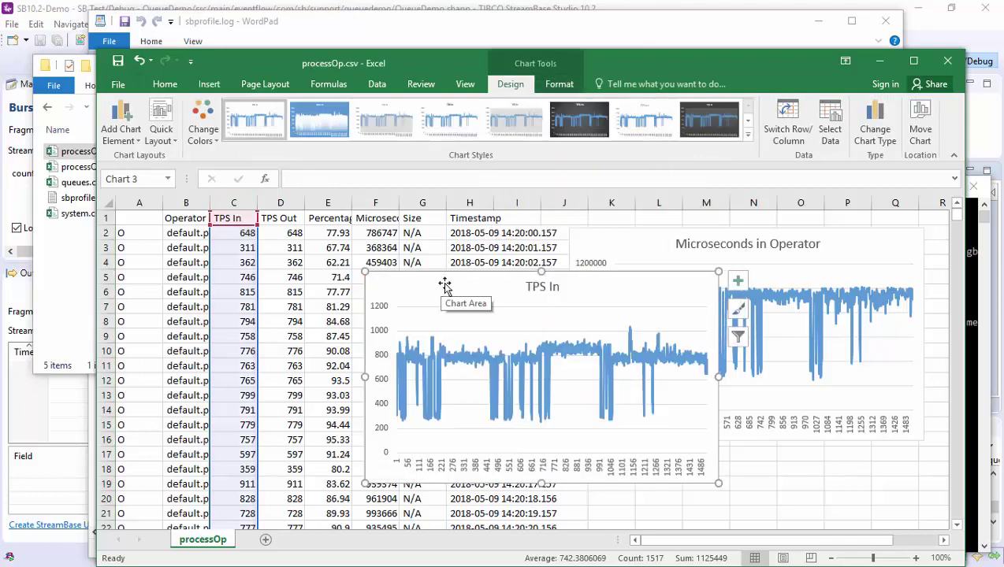
mouse_move(441, 284)
left_mouse_down()
mouse_move(446, 301)
mouse_move(254, 307)
mouse_move(292, 272)
left_mouse_up()
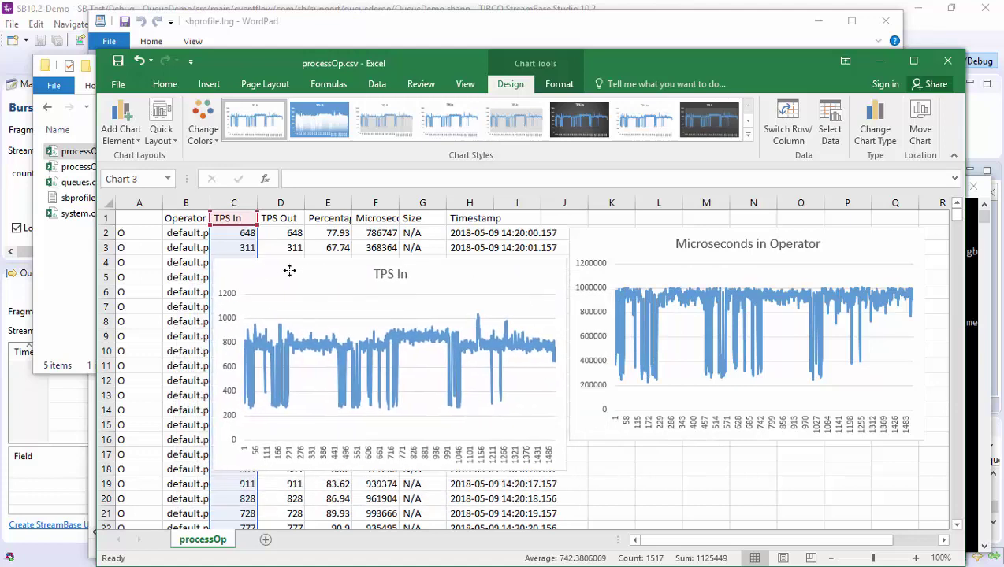
left_click(607, 457)
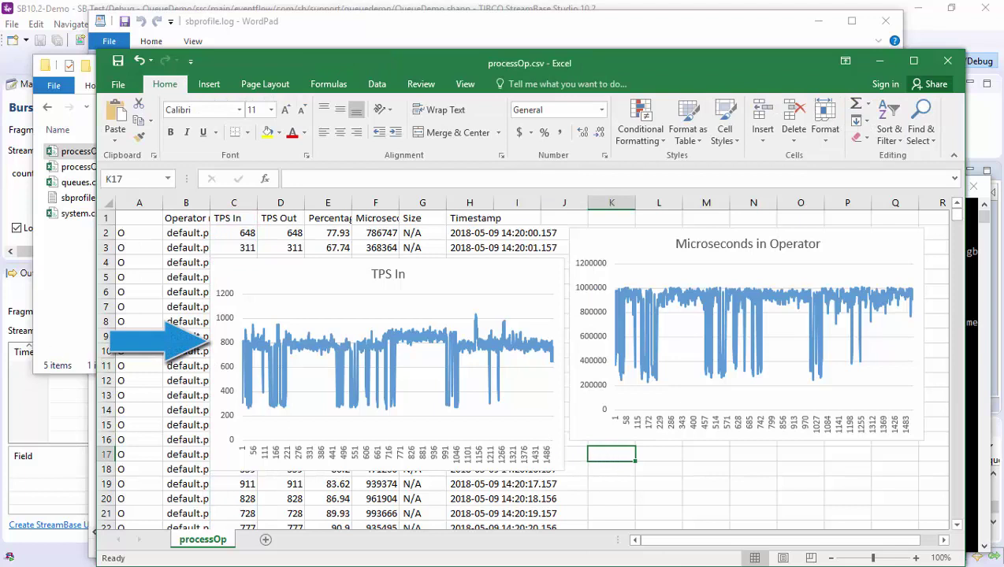